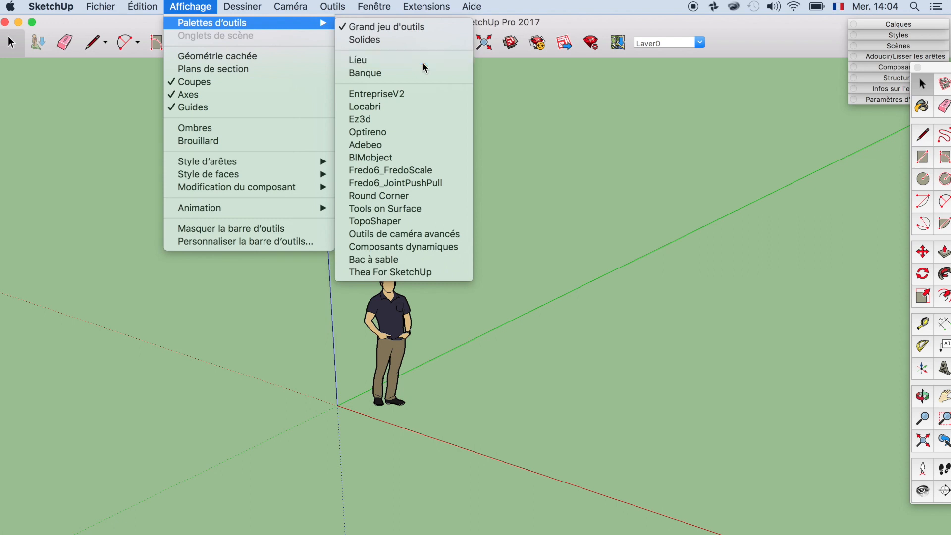
Move the Lieu tool palette into the drawing area and open the Add Location map in an enlarged window
drag(799, 126, 616, 76)
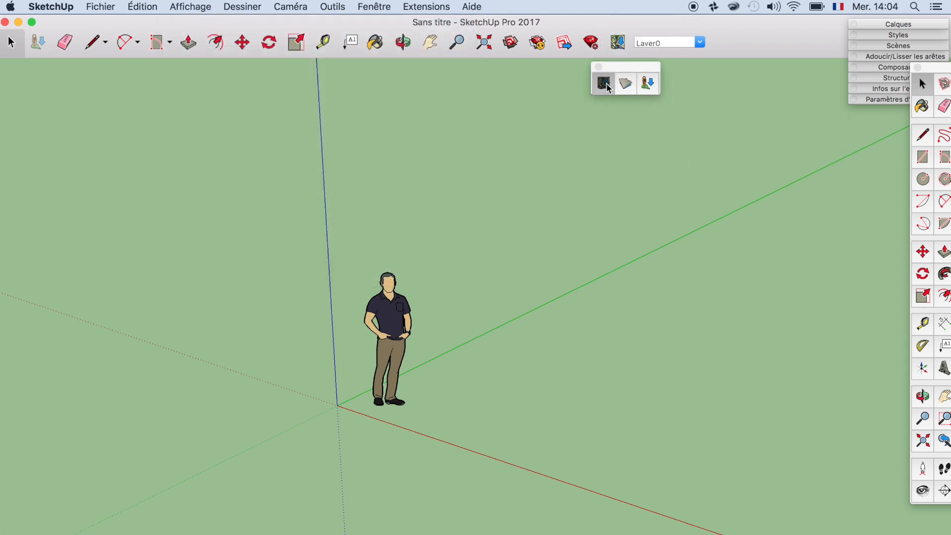
click(605, 83)
drag(661, 47, 526, 21)
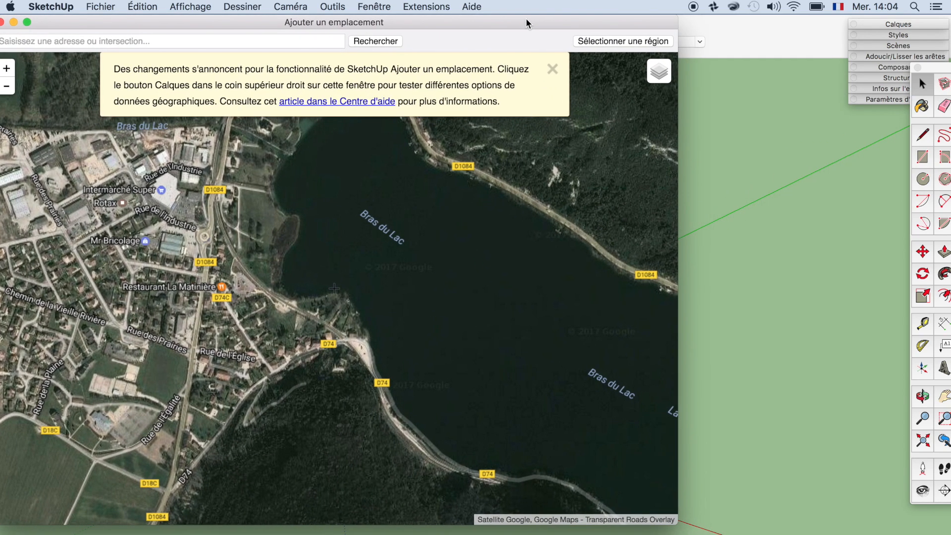
drag(686, 529, 887, 534)
Search the location map for Nantua, France
click(301, 37)
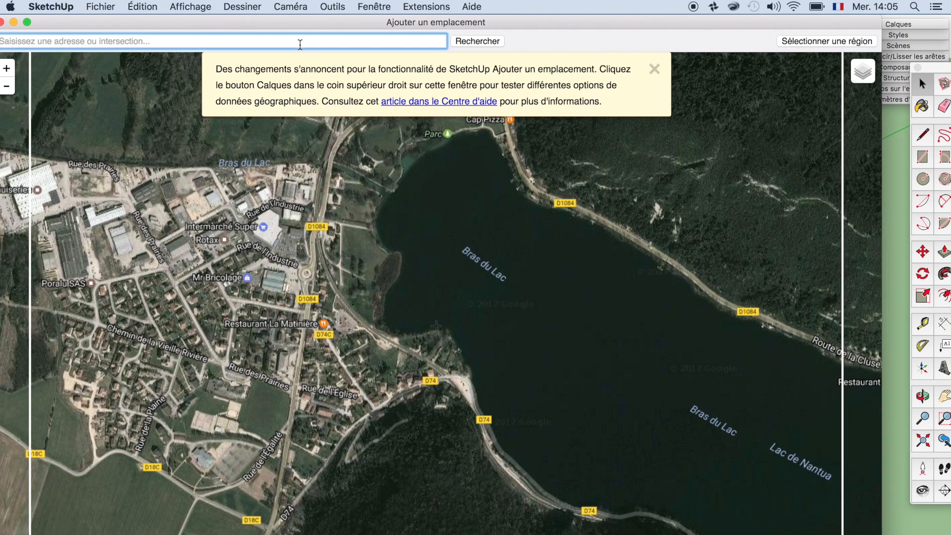
click(864, 69)
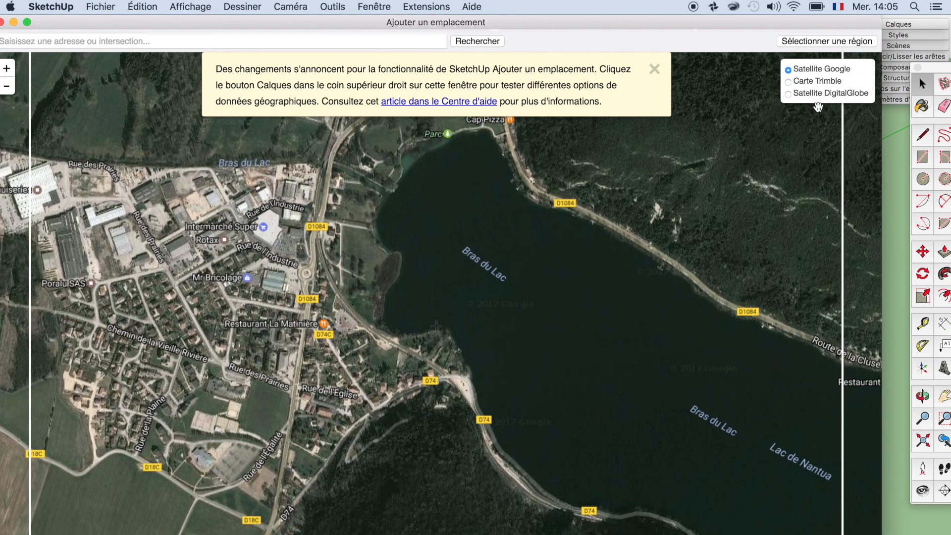
click(309, 39)
text(nu)
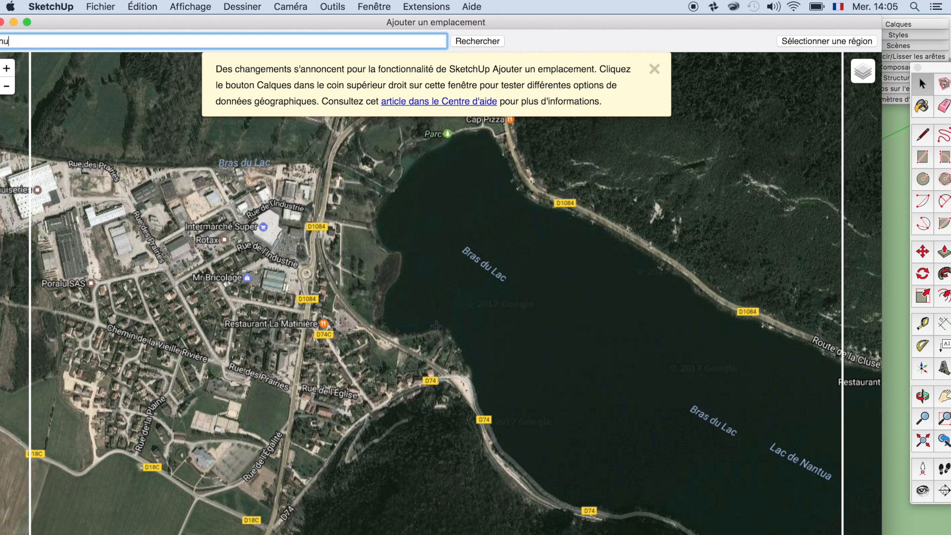
key(Return)
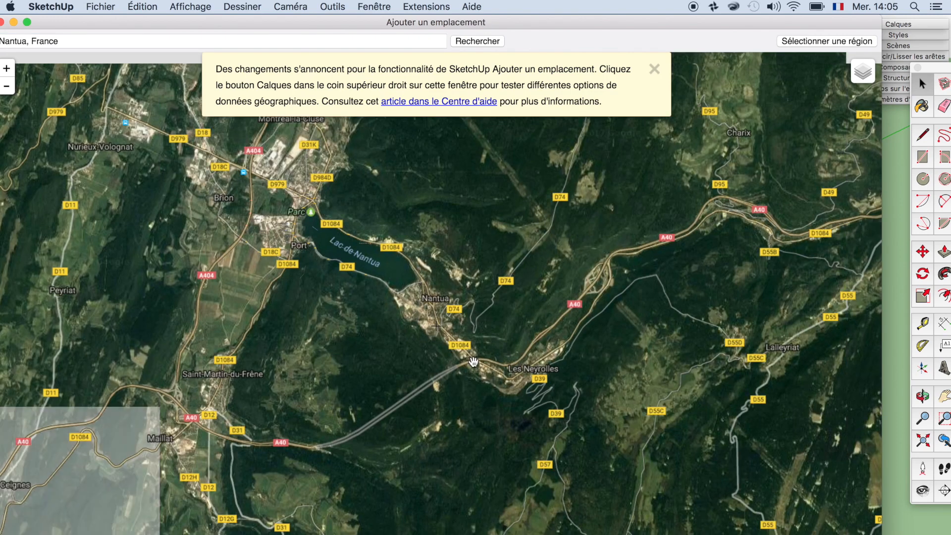
Dismiss the map notice and frame the map on the Port and La Cluse end of Lac de Nantua
drag(340, 313, 472, 420)
scroll(436, 348, up, 3)
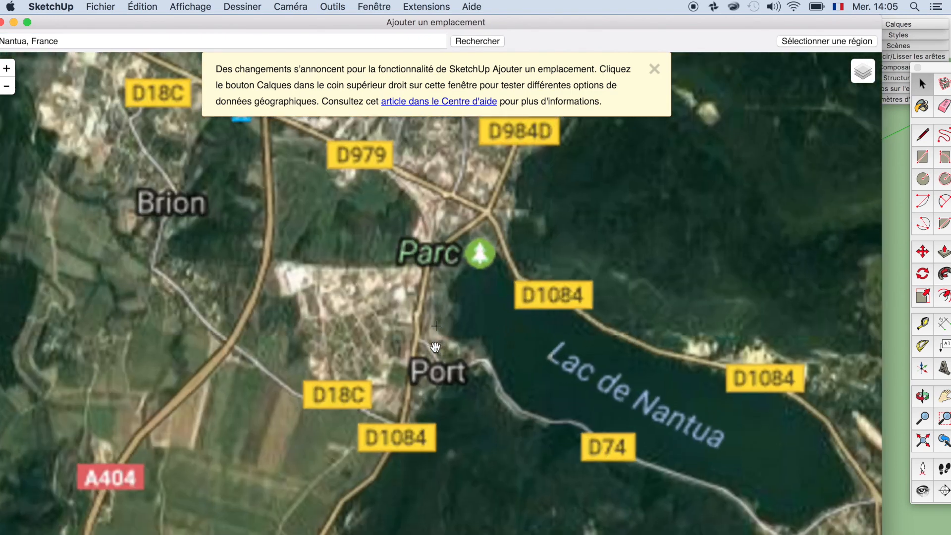
scroll(436, 347, down, 5)
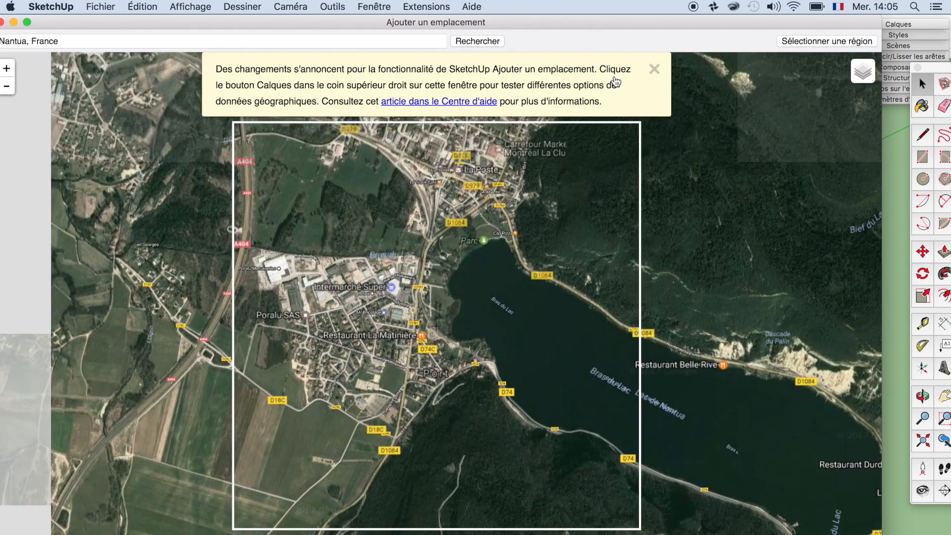
click(655, 69)
drag(599, 434, 490, 412)
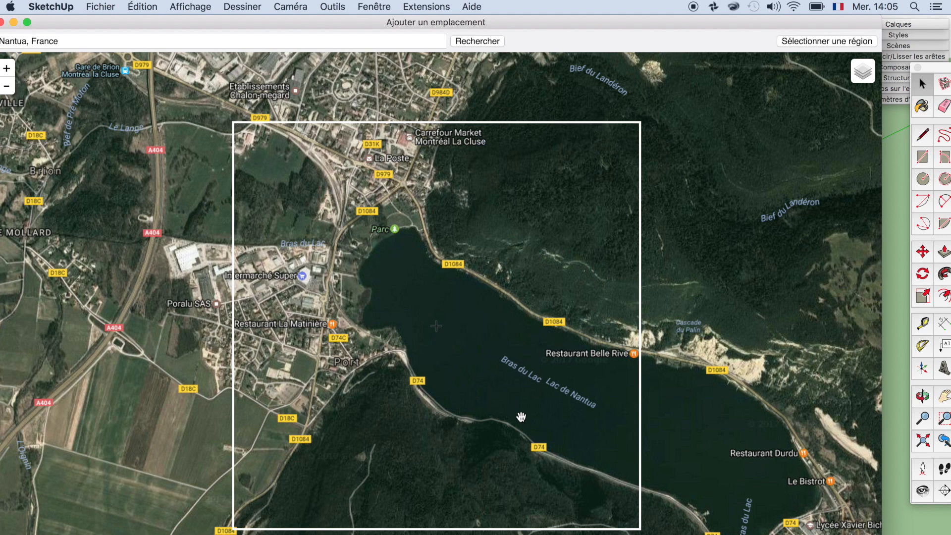
scroll(452, 388, up, 2)
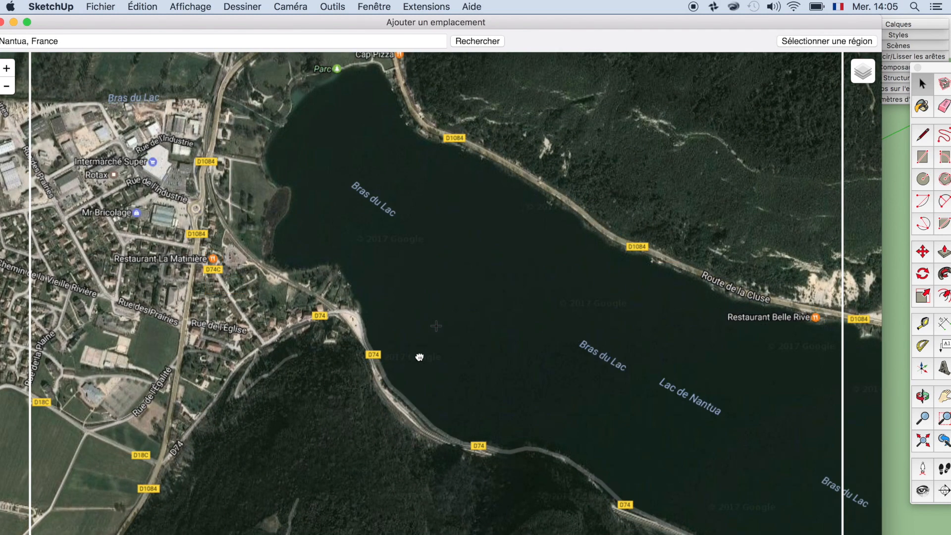
drag(418, 349, 461, 459)
drag(448, 395, 553, 418)
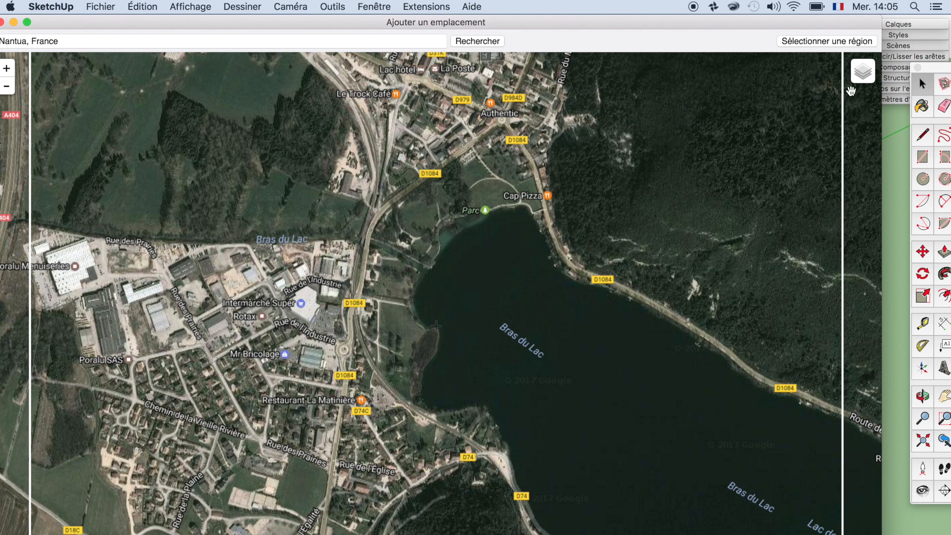
Compare the Satellite Google, Carte Trimble and Satellite DigitalGlobe base maps for the framed lake area
click(859, 82)
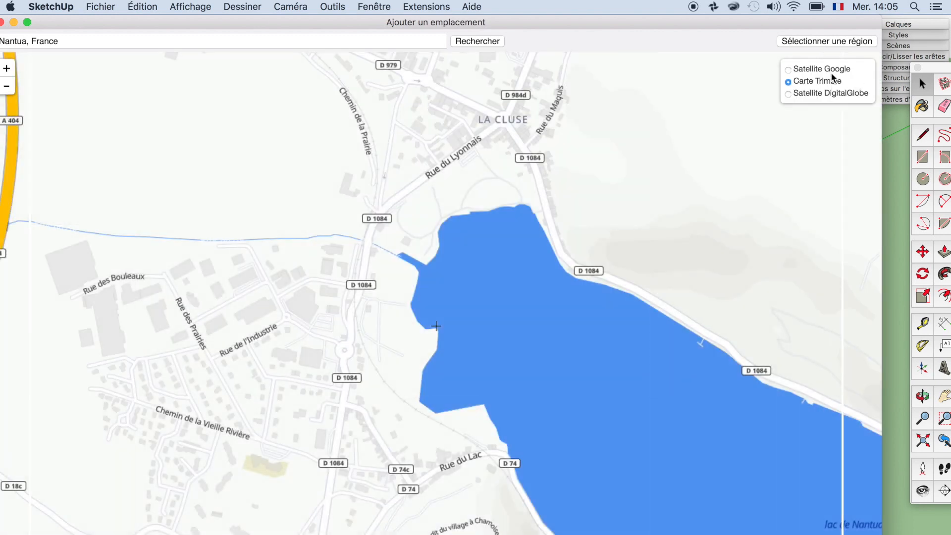
click(832, 73)
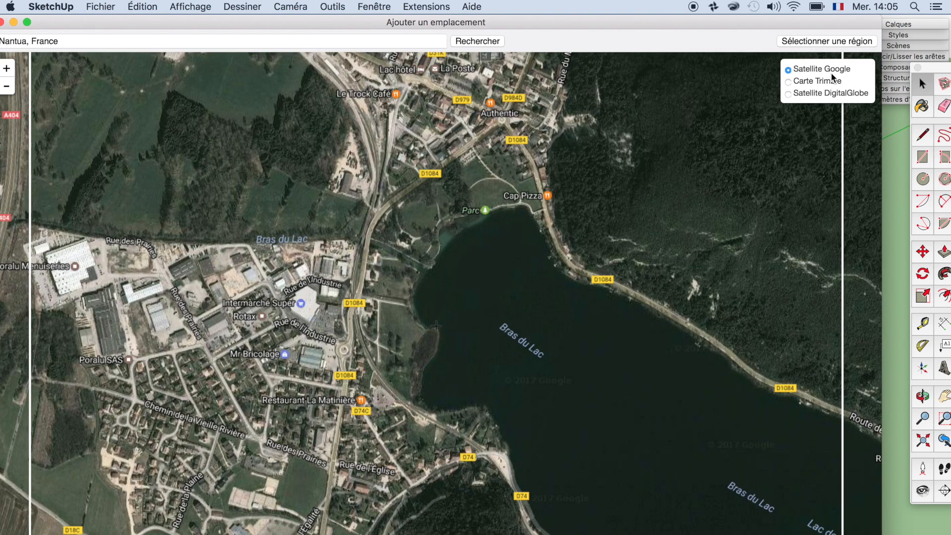
click(830, 82)
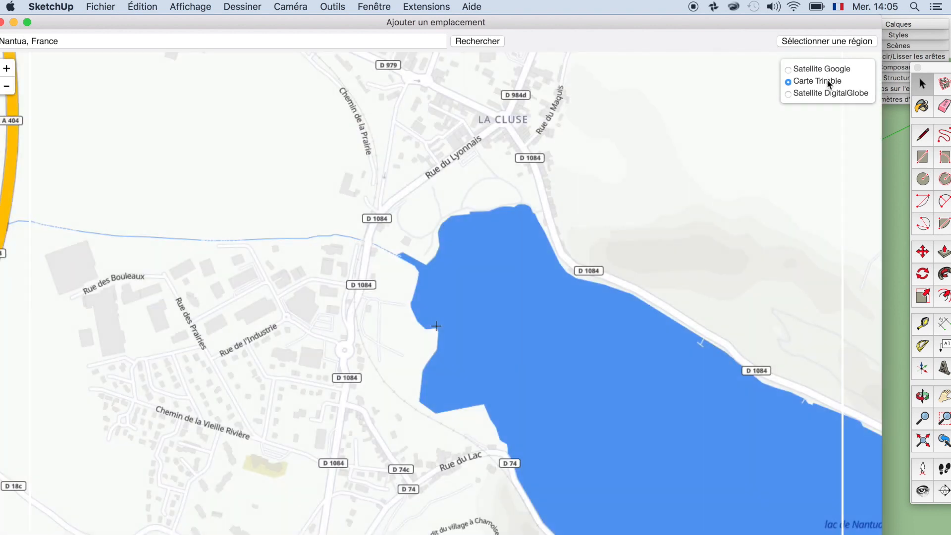
click(826, 93)
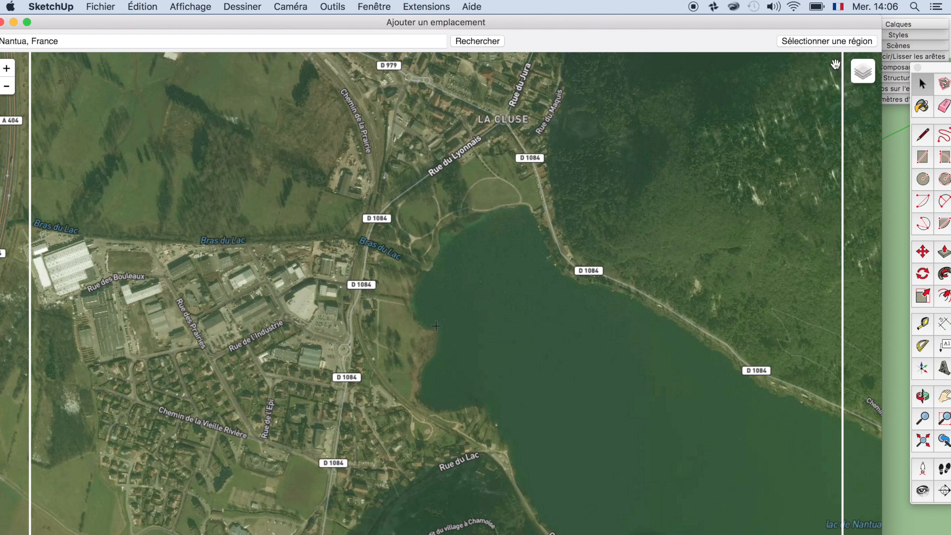
click(855, 70)
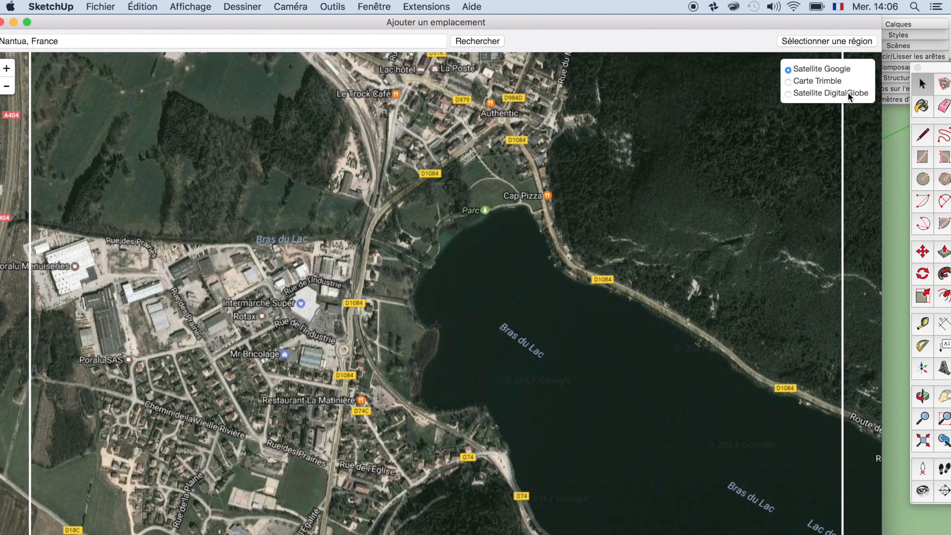
click(849, 95)
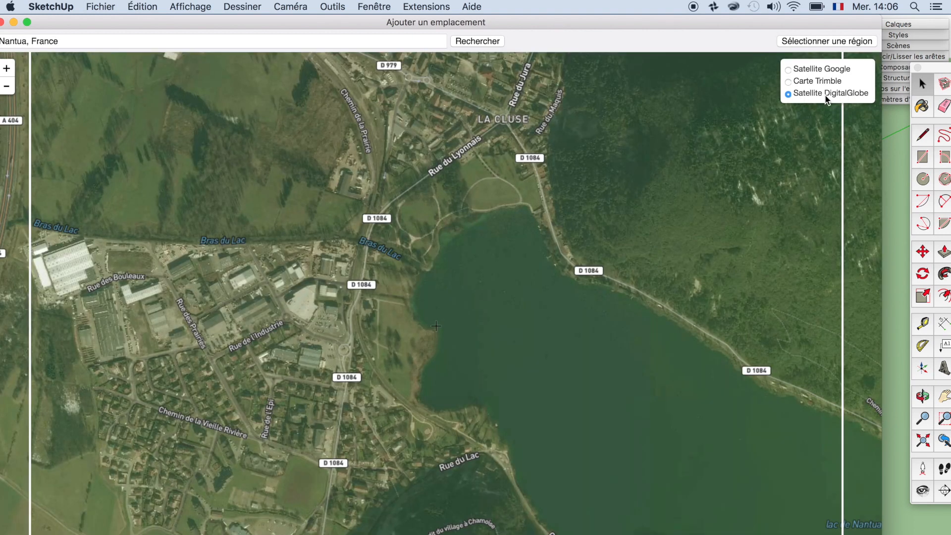
click(836, 72)
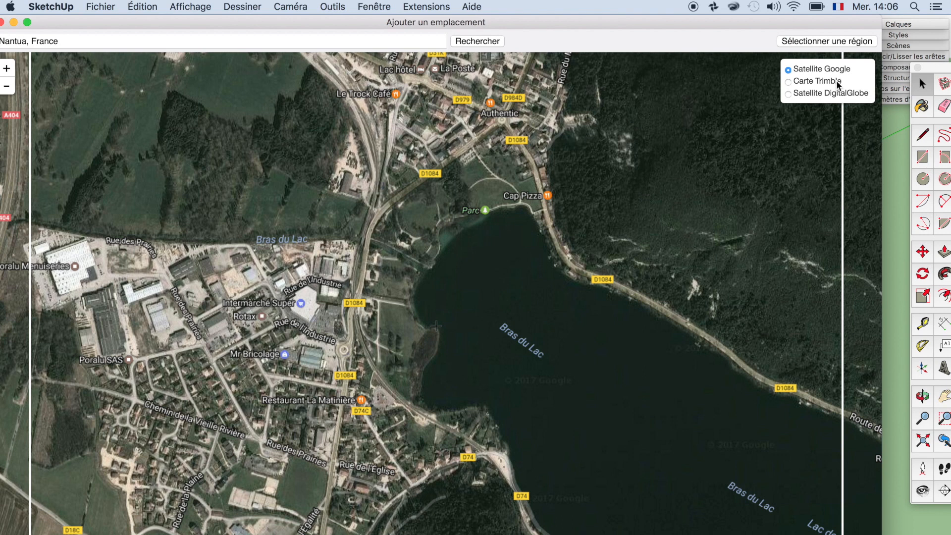
Resize the map window wider and switch its base map to Carte Trimble
drag(881, 534, 950, 534)
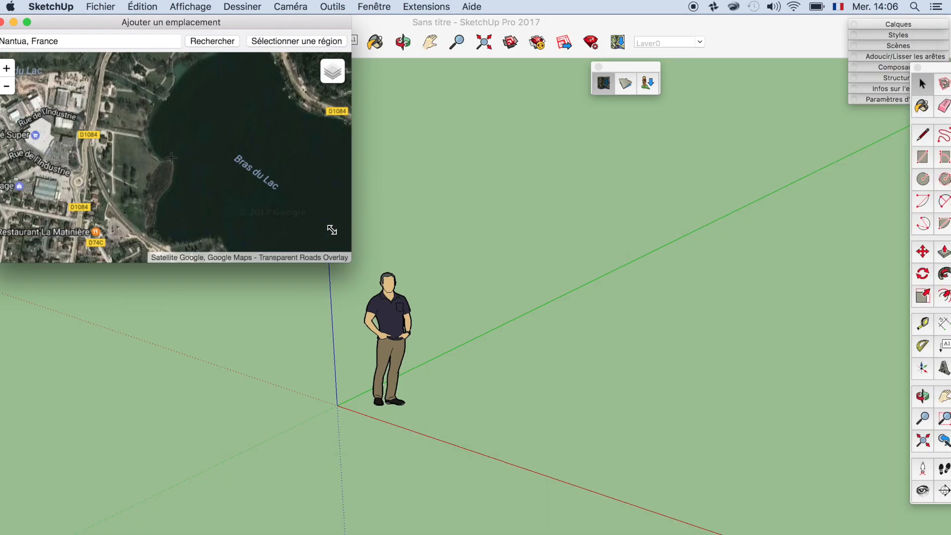
drag(296, 74, 286, 106)
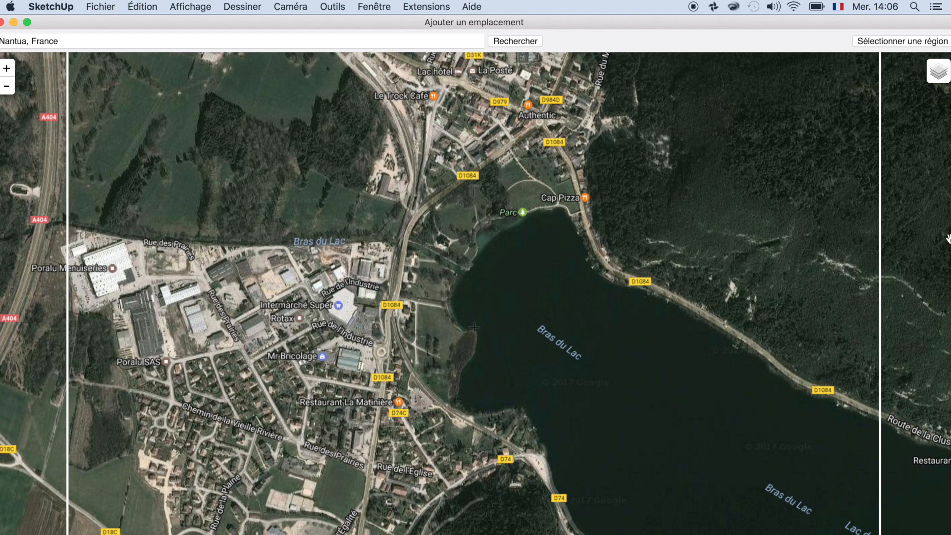
mouse_move(948, 80)
click(911, 82)
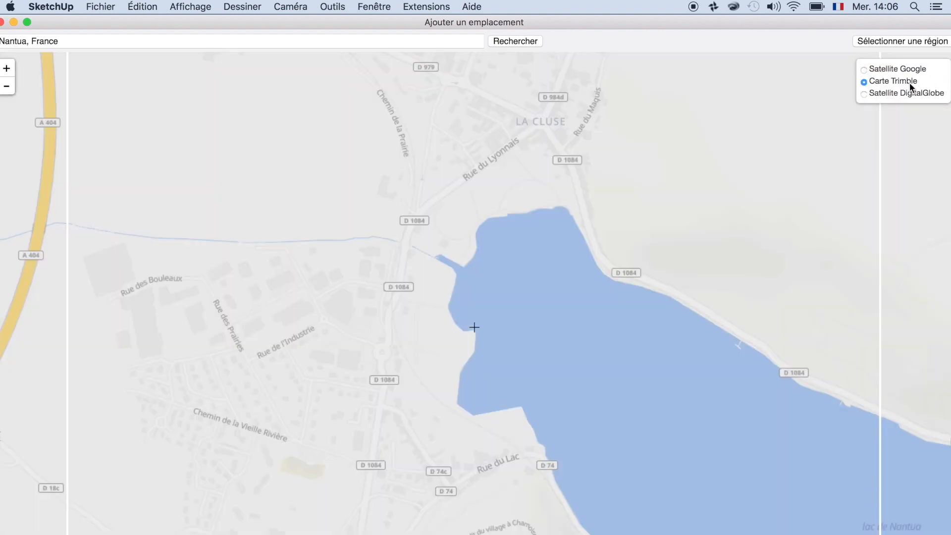
Select the region around the end of the lake at La Cluse and import it into the model
click(916, 43)
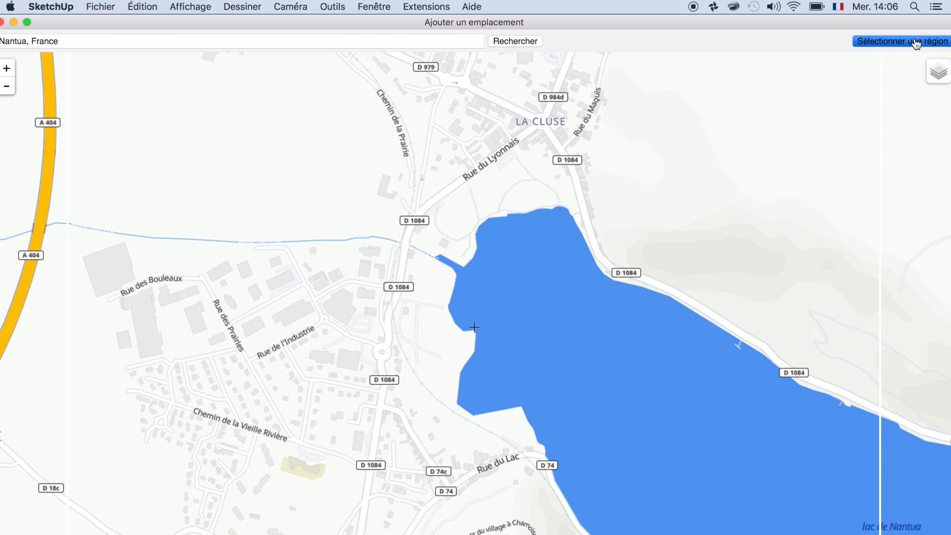
drag(879, 97, 832, 64)
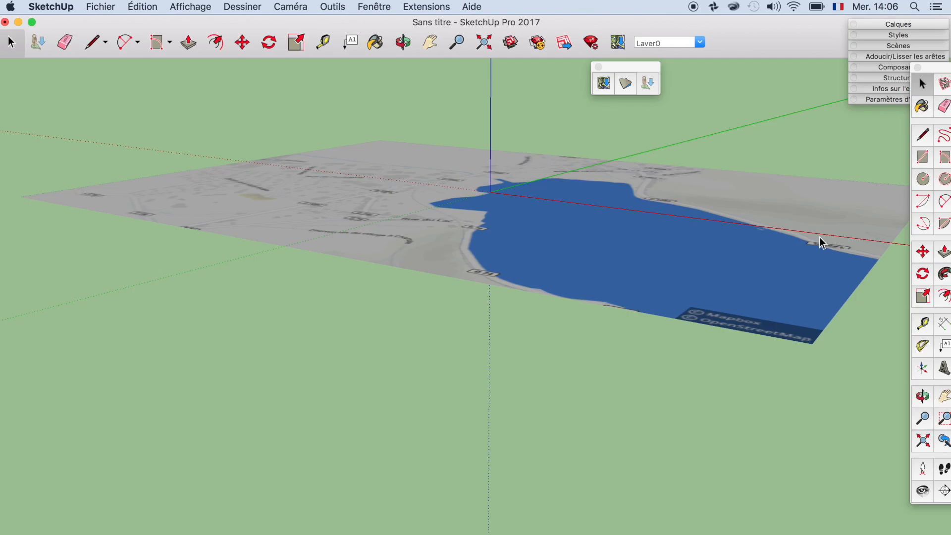
key(o)
drag(643, 218, 547, 165)
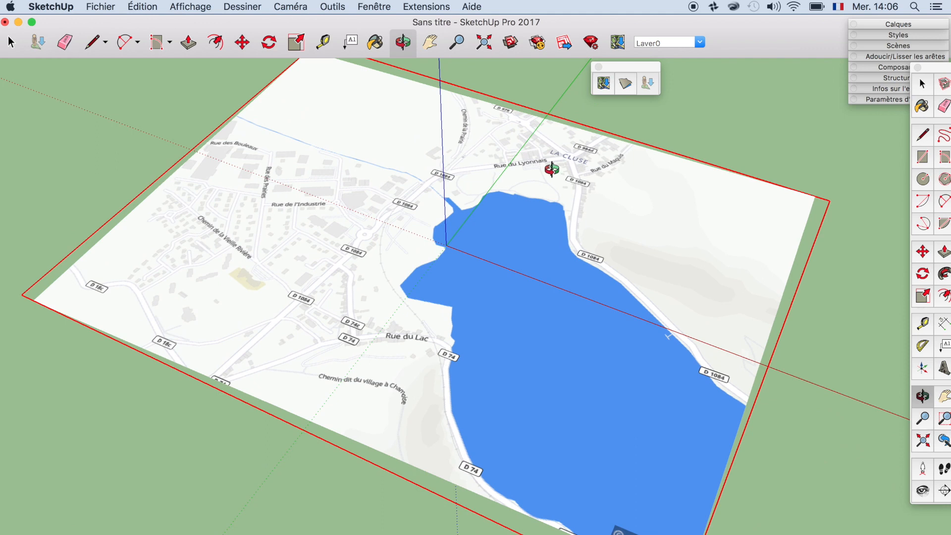
Switch the imported map from flat to 3D terrain and inspect the relief around the lake
click(625, 86)
drag(515, 287, 489, 108)
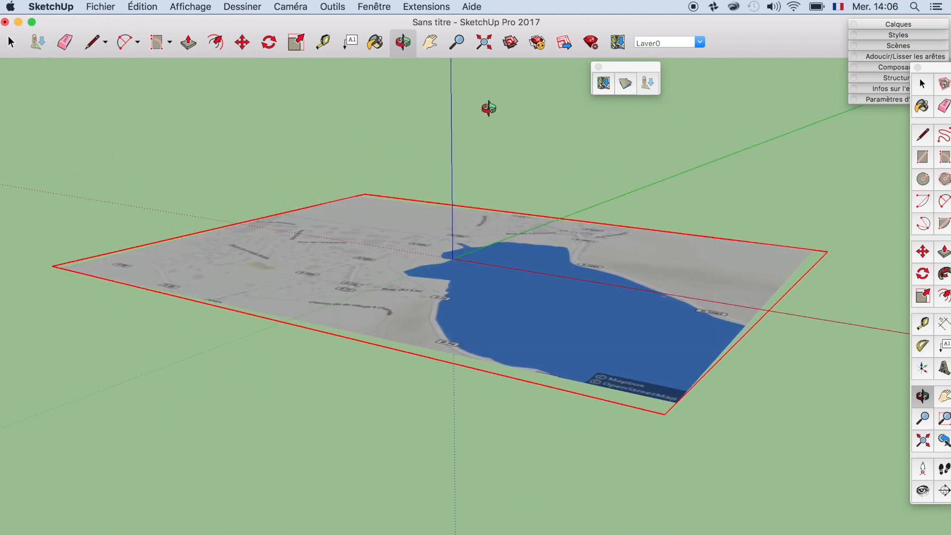
drag(491, 269, 505, 331)
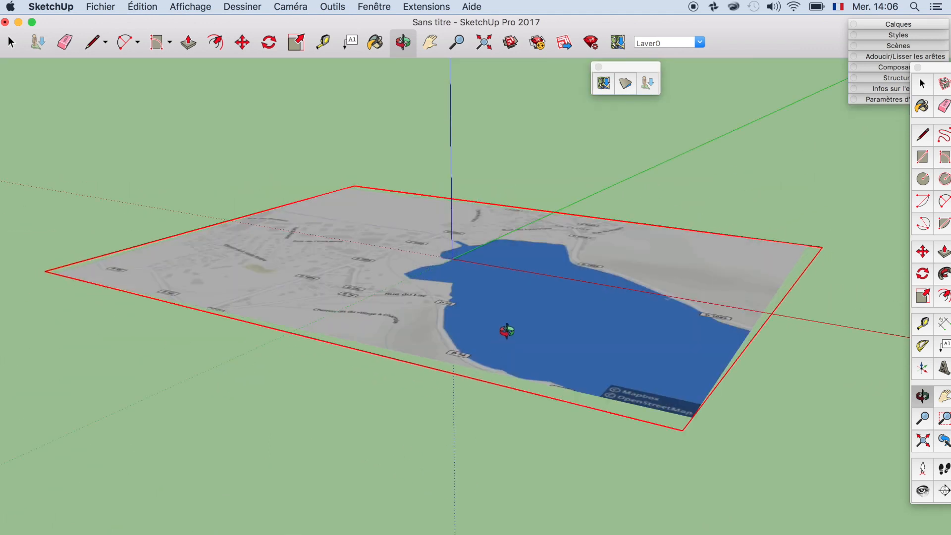
click(626, 85)
drag(592, 284, 520, 339)
scroll(652, 233, up, 5)
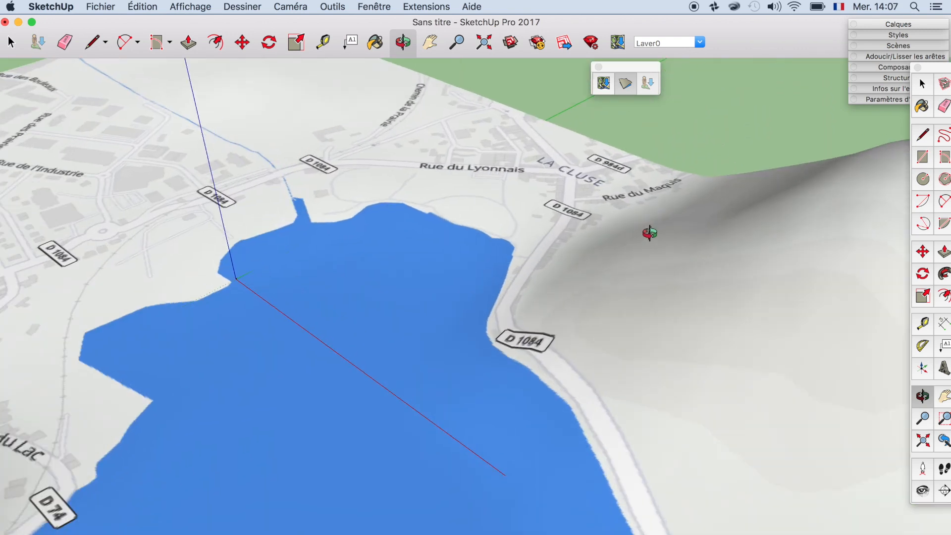
scroll(546, 285, down, 6)
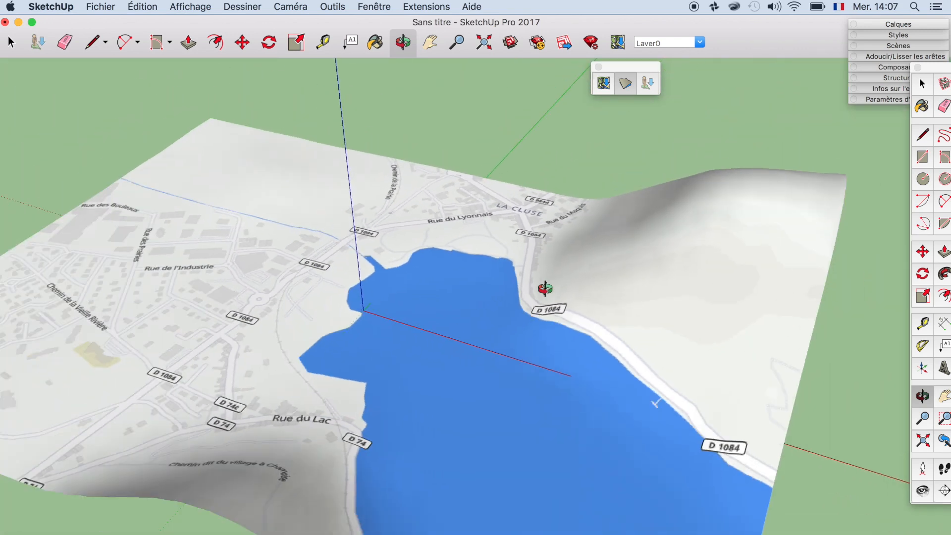
drag(504, 355, 624, 347)
Display hidden geometry to show the terrain's triangulated mesh
click(191, 7)
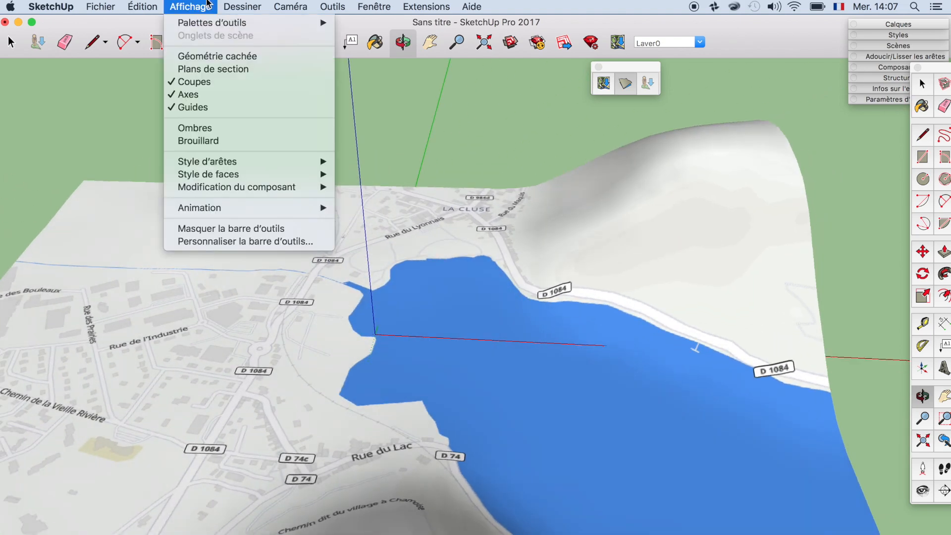
click(214, 57)
scroll(584, 376, up, 3)
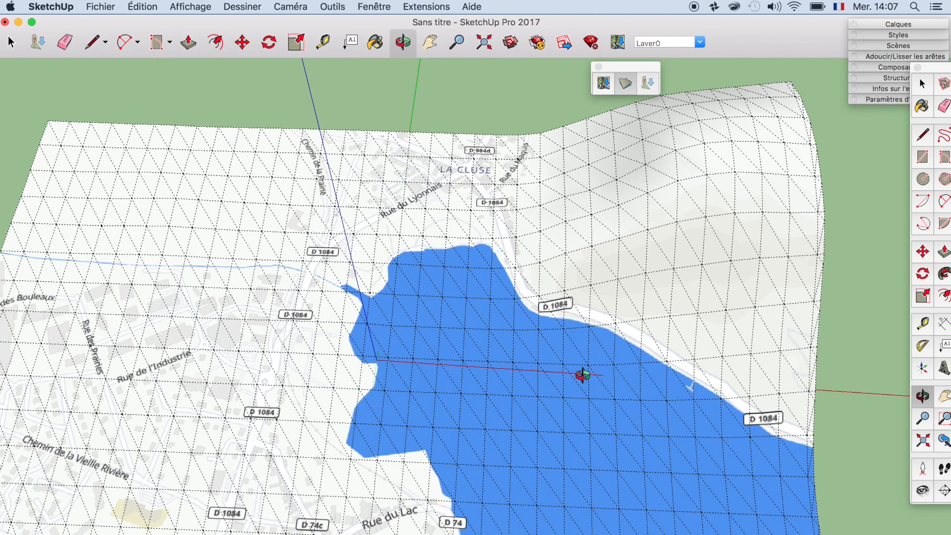
Measure the spacing between two mesh points on the hillside above the lake road with the Tape Measure
scroll(641, 275, up, 3)
key(t)
click(649, 271)
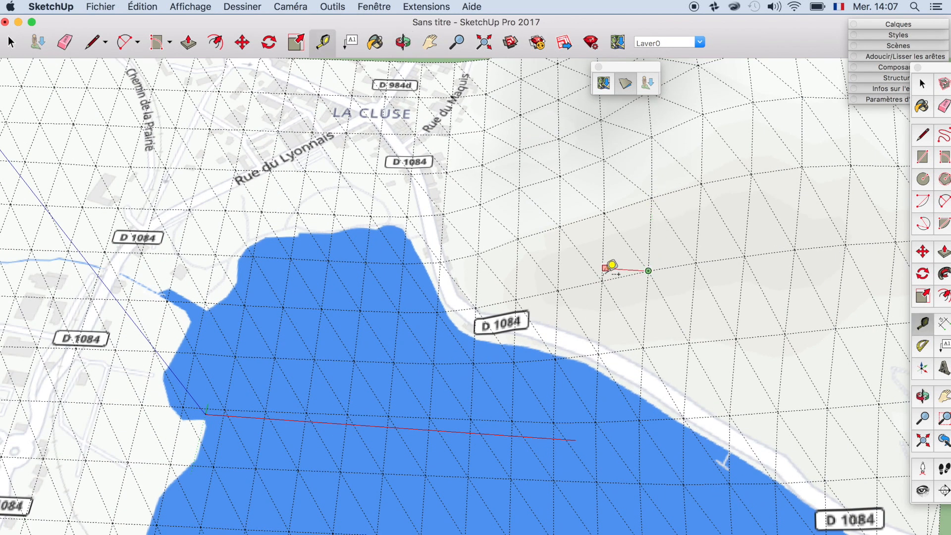
key(space)
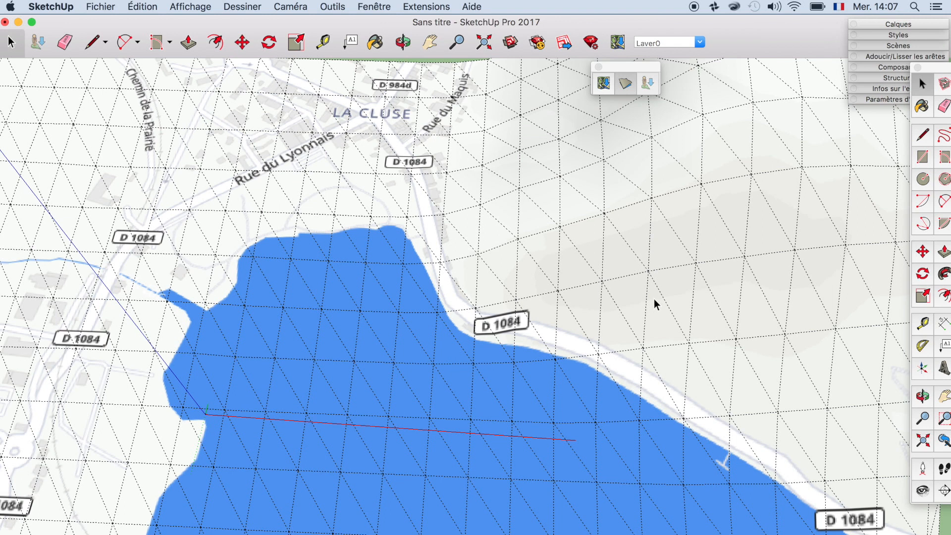
scroll(654, 299, down, 5)
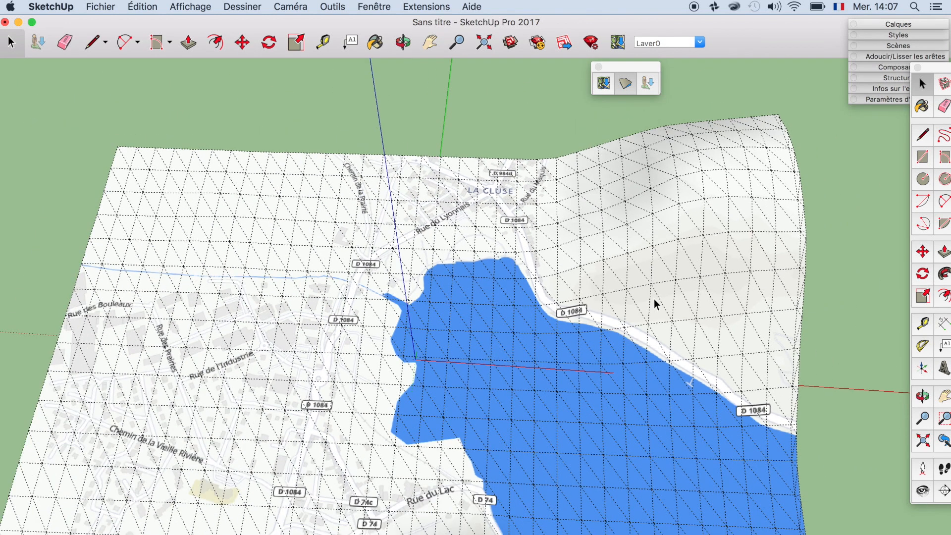
Compare the flat map with the 3D terrain by switching the relief off and back on
click(627, 87)
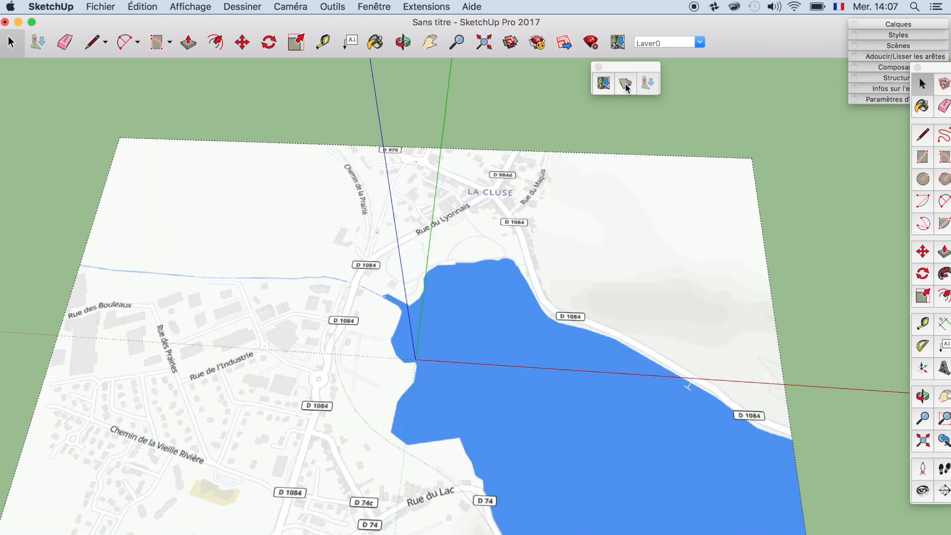
middle_drag(539, 376, 494, 183)
click(625, 85)
middle_drag(615, 297, 553, 377)
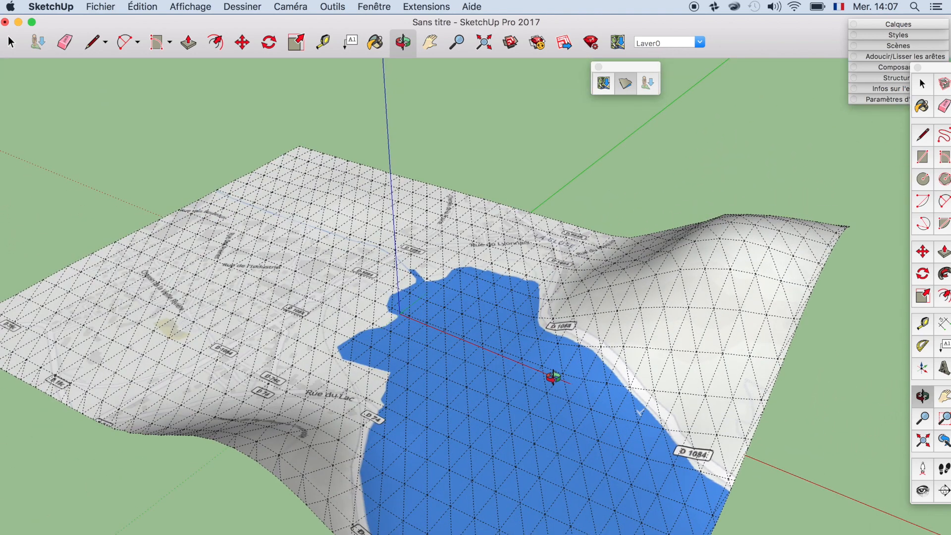
Switch the lake map's terrain relief off, on and off again while inspecting the hillside from a different angle
middle_drag(553, 376, 585, 277)
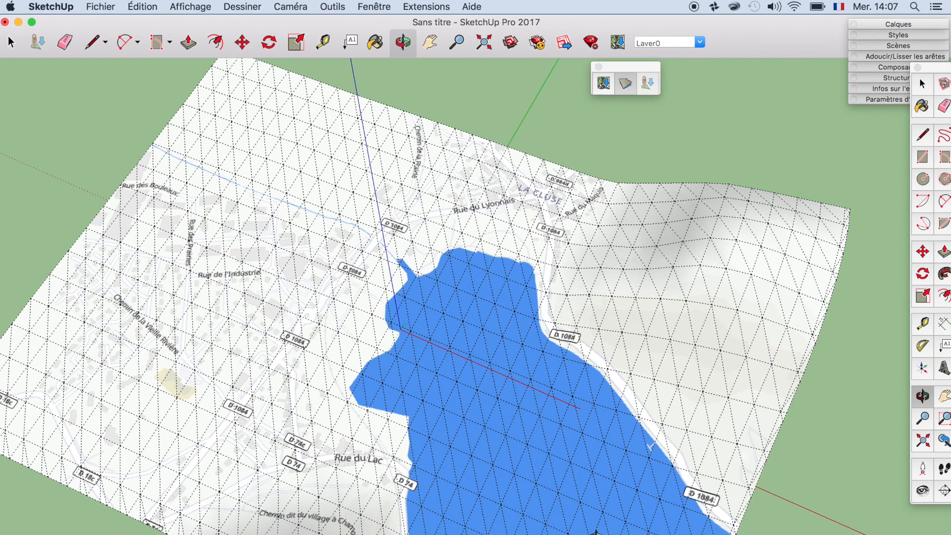
click(625, 84)
middle_drag(397, 383, 556, 391)
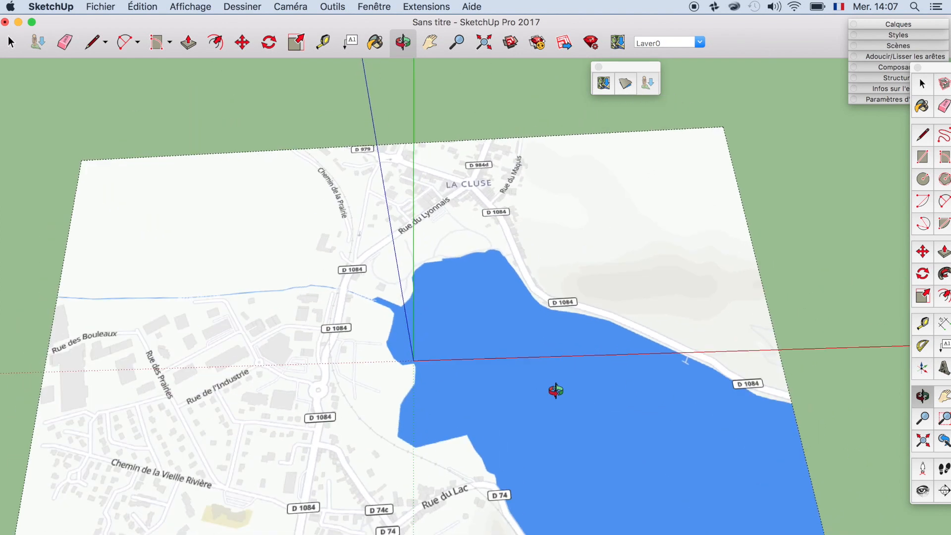
click(625, 84)
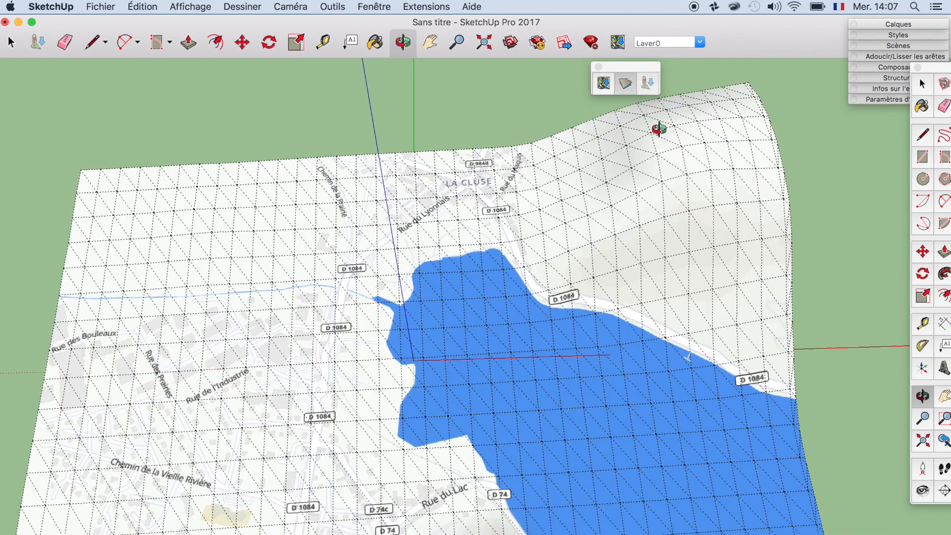
click(626, 84)
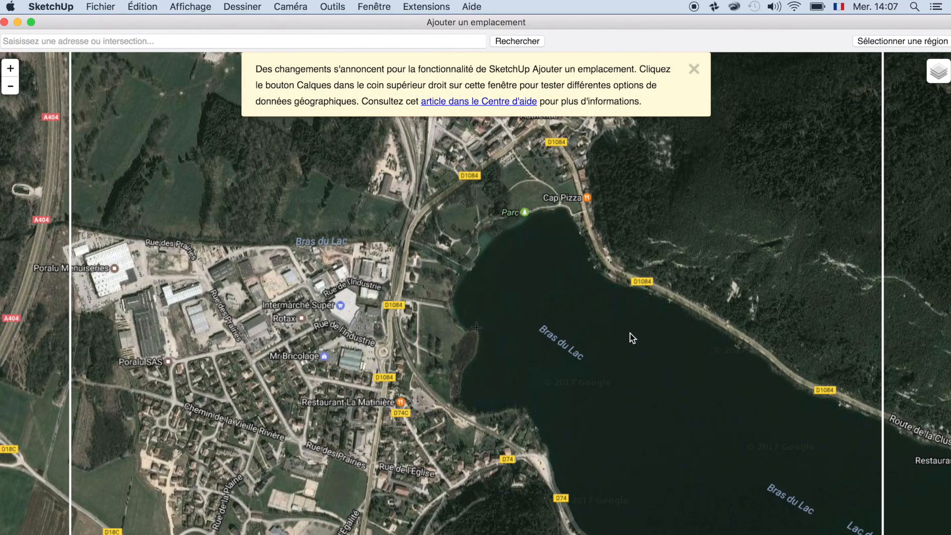
Capture and import a second Google satellite region covering the town north of the lake, accepting the distant georeference
scroll(595, 315, down, 2)
drag(598, 238, 471, 471)
drag(523, 438, 517, 438)
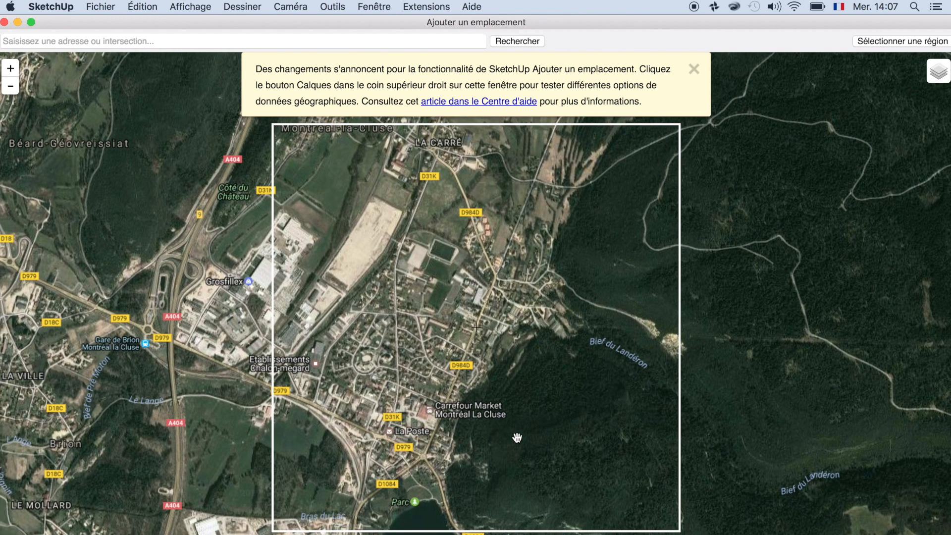
click(923, 41)
click(941, 42)
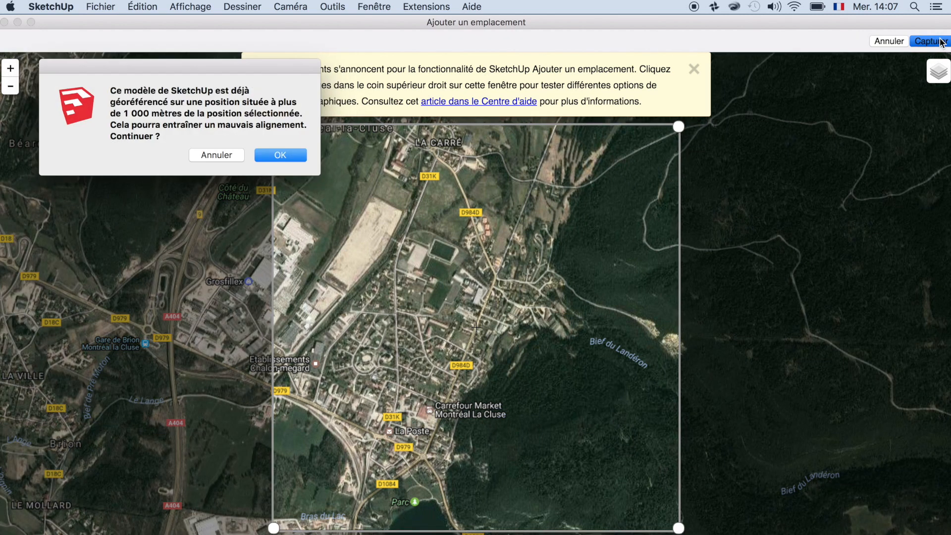
click(279, 155)
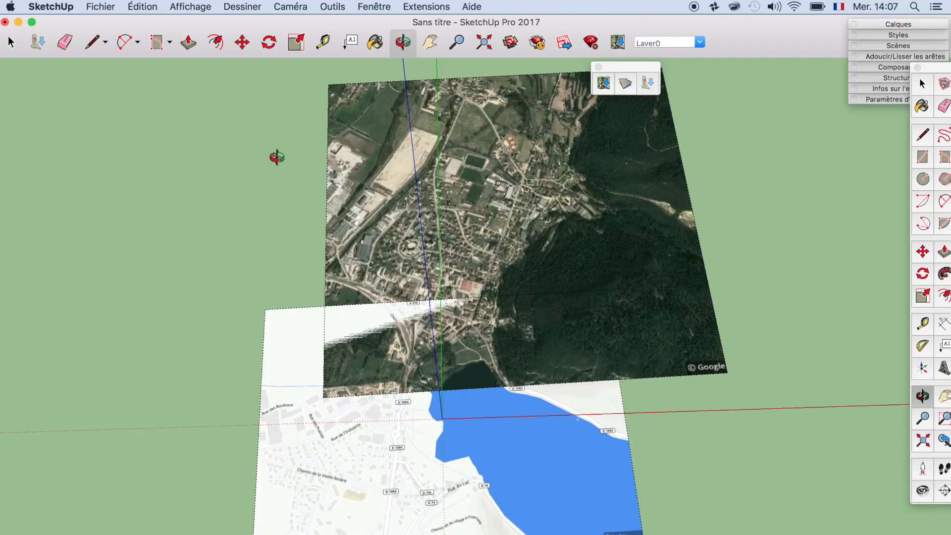
Apply the Radiographie face style to see through the overlap between the satellite image and the street map
drag(617, 370, 469, 384)
scroll(484, 397, up, 6)
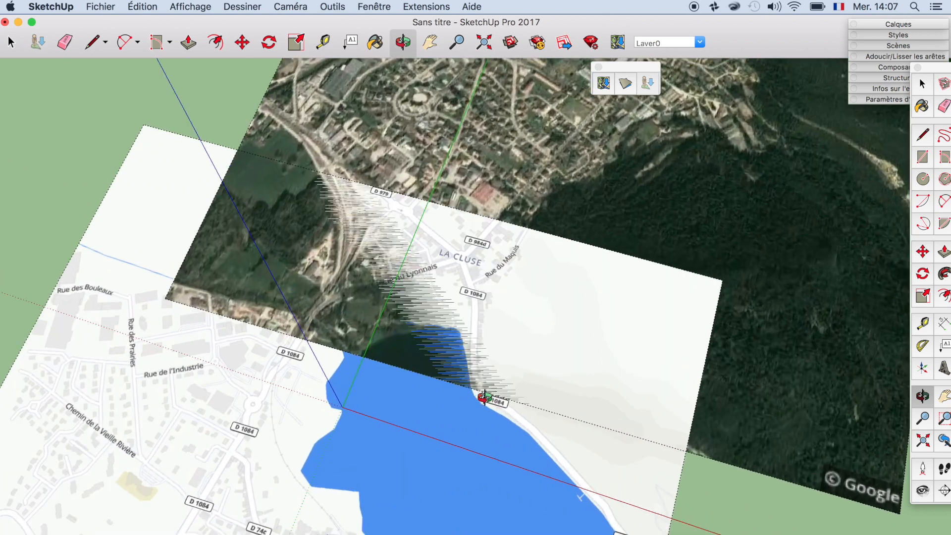
scroll(483, 396, up, 1)
click(192, 6)
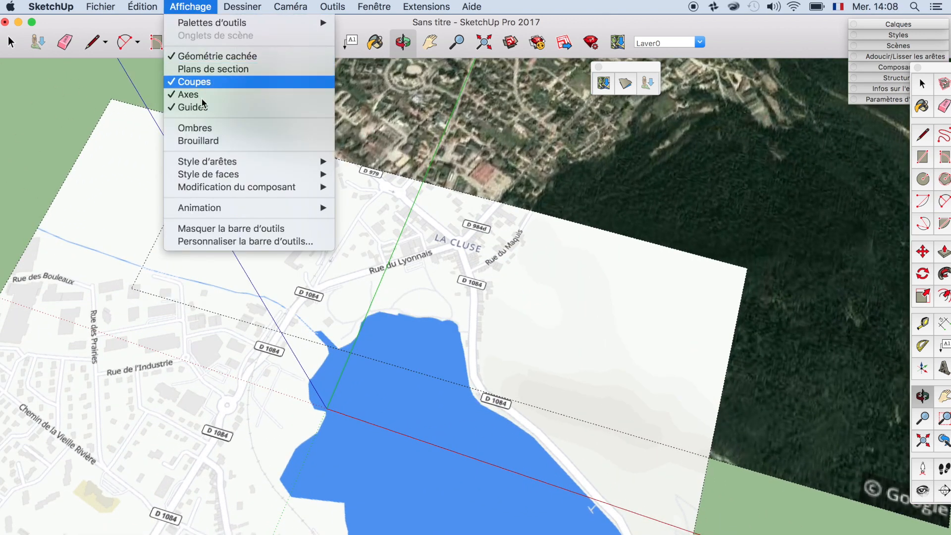
mouse_move(255, 176)
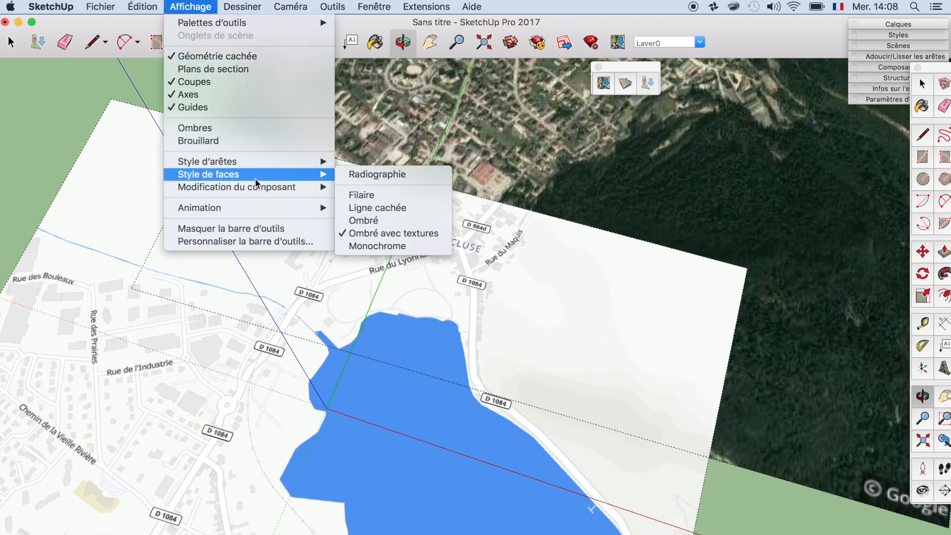
click(386, 175)
drag(633, 293, 397, 280)
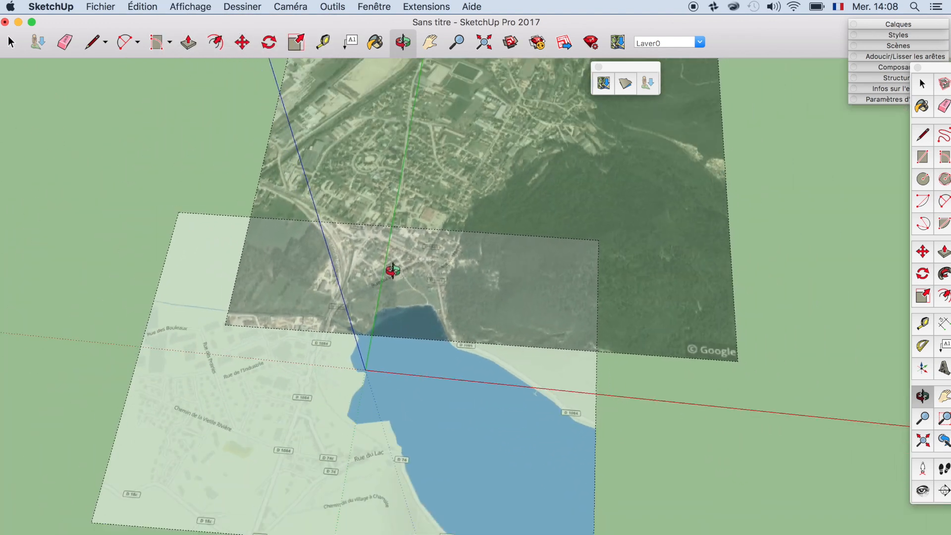
Examine how the two overlapping captures line up, with the terrain relief switched on and back off
scroll(393, 268, down, 2)
scroll(393, 325, down, 3)
drag(392, 325, 399, 186)
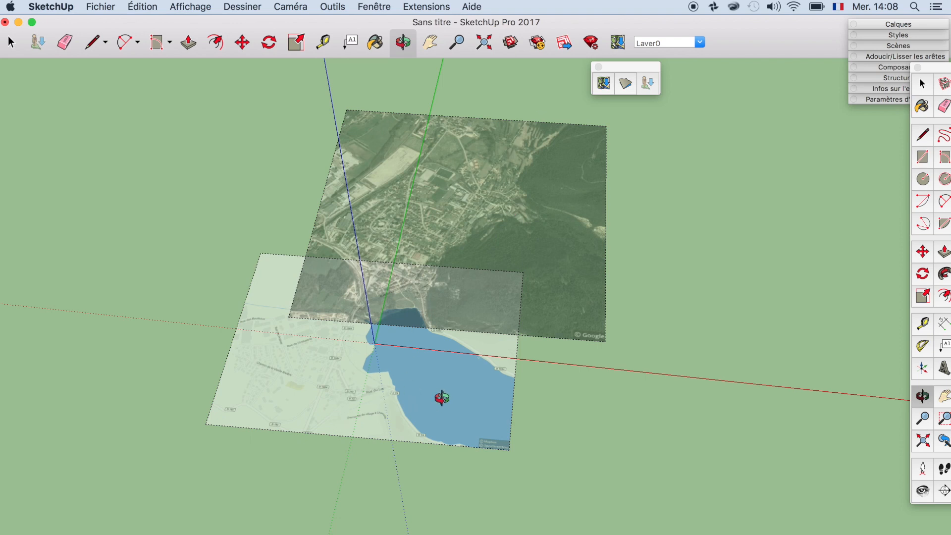
drag(442, 399, 355, 349)
scroll(361, 331, up, 5)
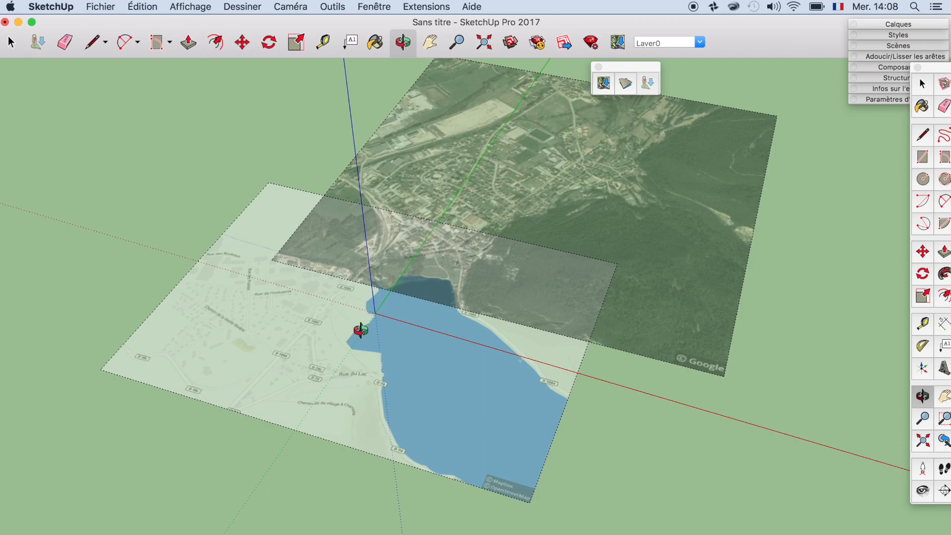
click(625, 84)
drag(543, 323, 543, 369)
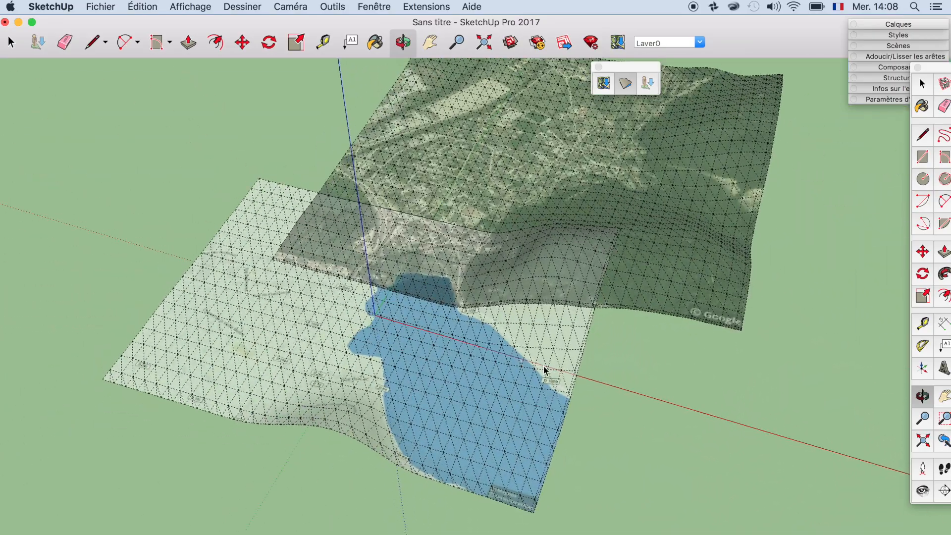
click(626, 83)
drag(353, 388, 469, 425)
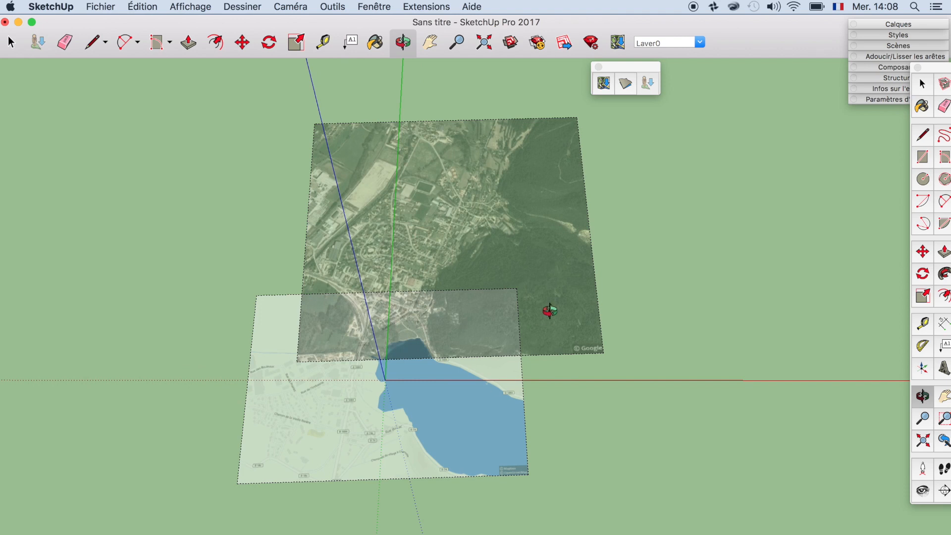
Preview the lake area with the Carte Trimble layer in the add-location map, then close it without capturing
click(603, 83)
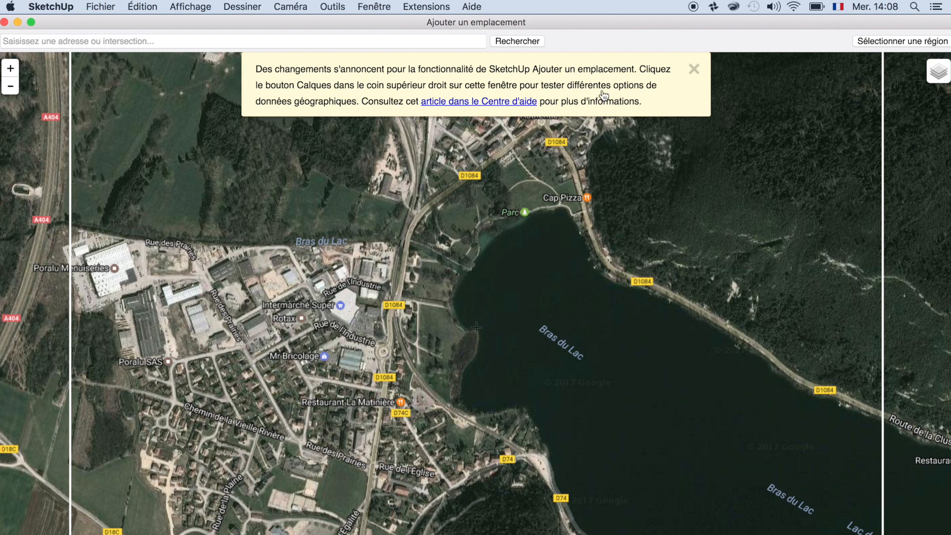
drag(541, 337, 639, 239)
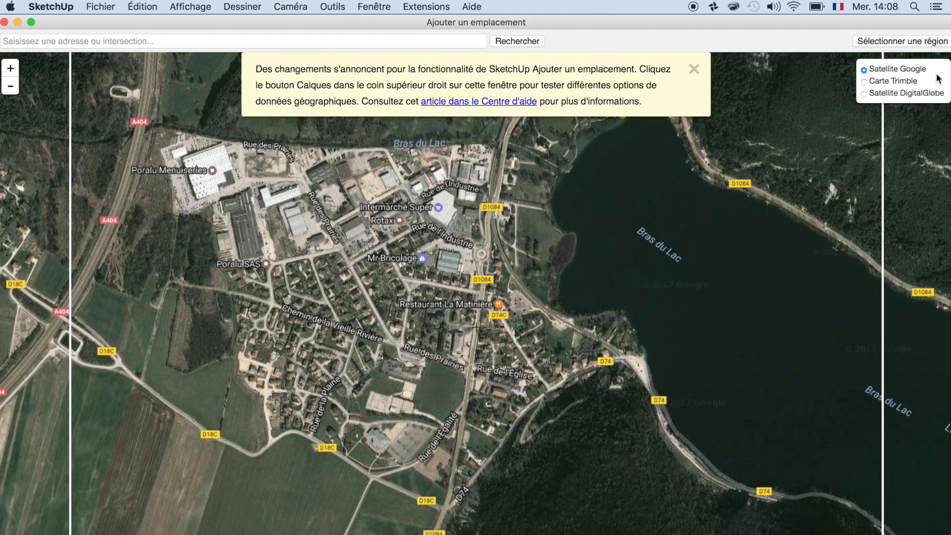
click(917, 81)
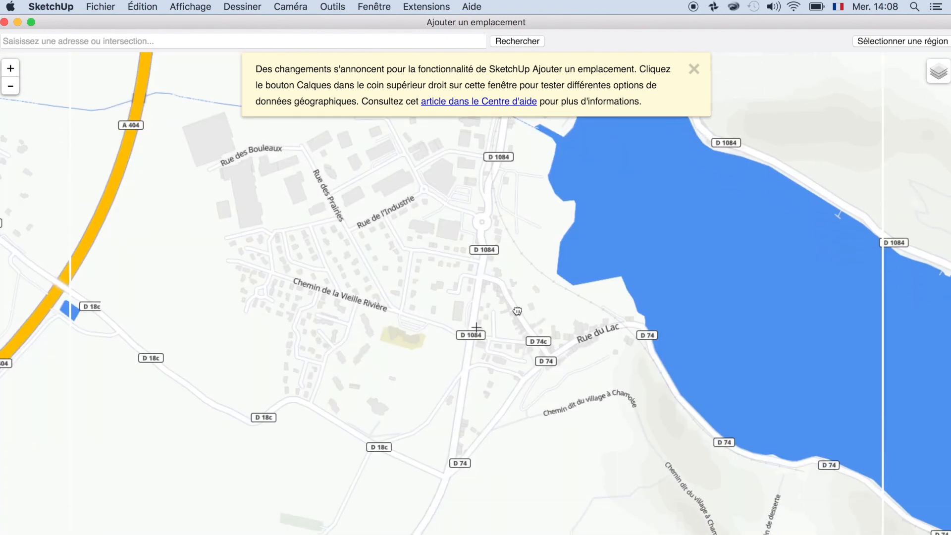
drag(534, 307, 521, 322)
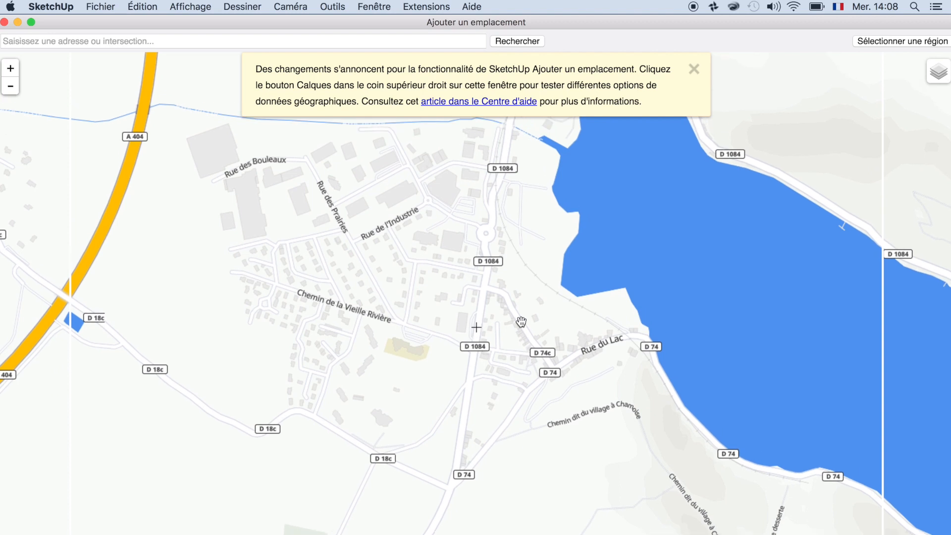
click(4, 22)
Inspect the axes origin on the lakeshore and check its latitude and longitude in the model's Géoposition information
right_click(380, 378)
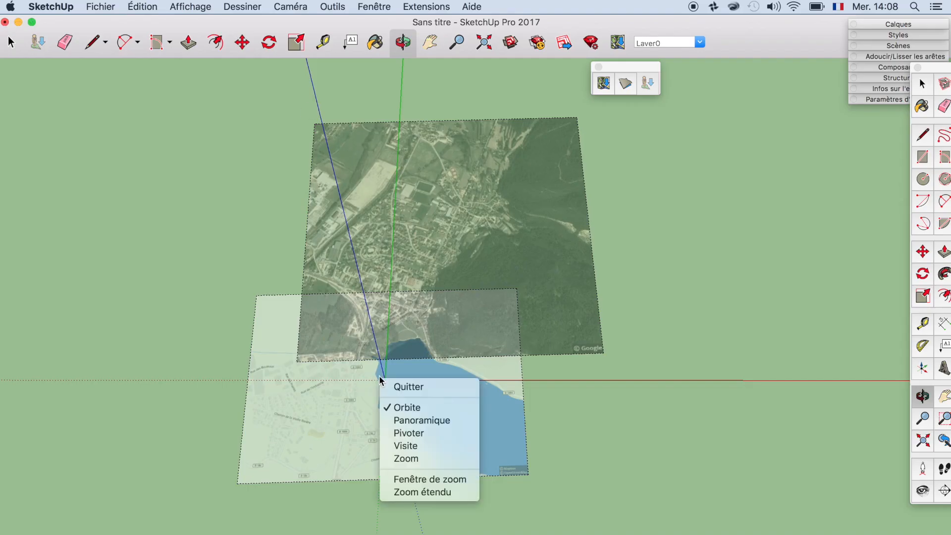
click(341, 381)
scroll(379, 381, up, 10)
scroll(424, 396, up, 1)
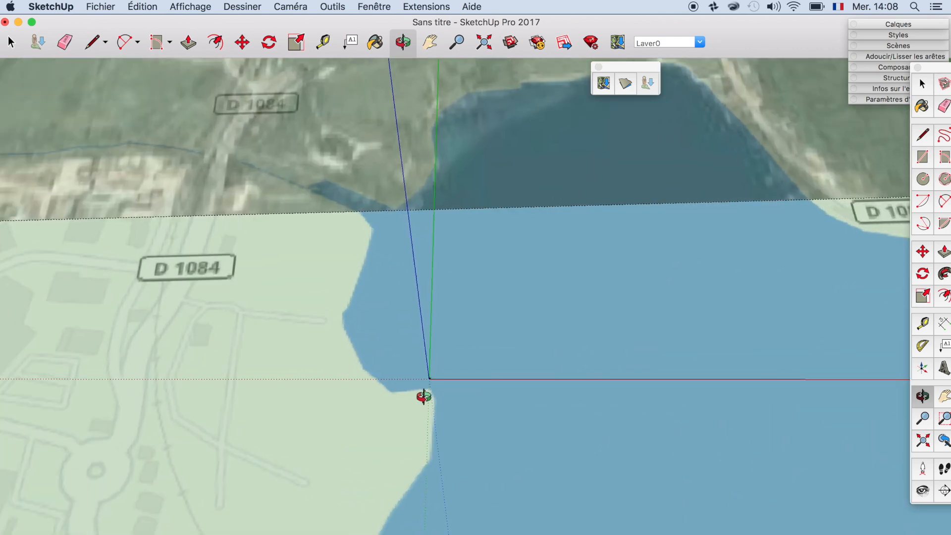
click(384, 8)
click(393, 72)
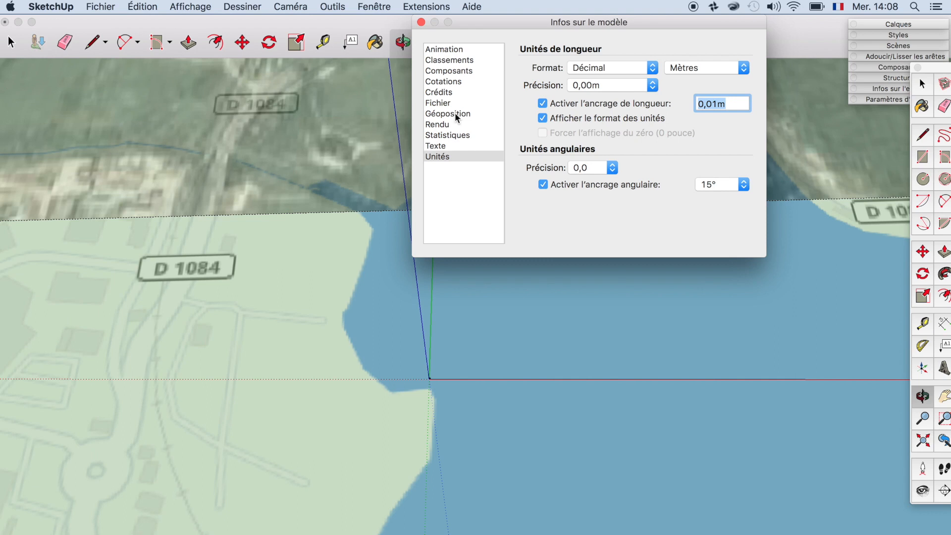
click(455, 114)
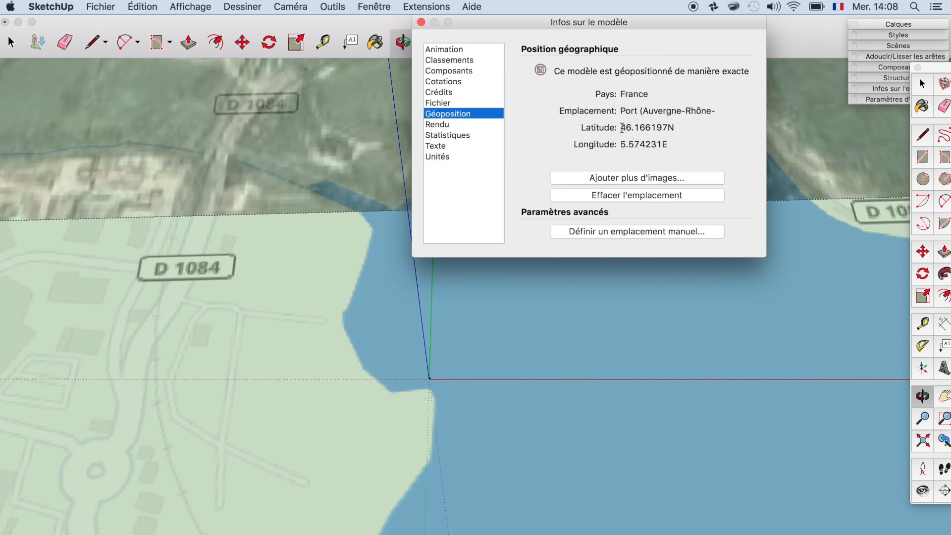
drag(622, 129, 701, 128)
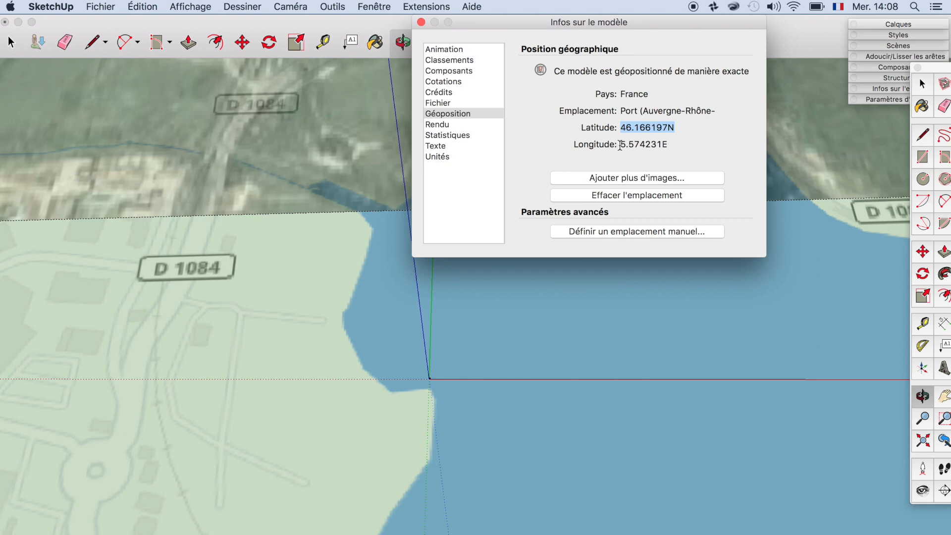
drag(619, 147, 694, 145)
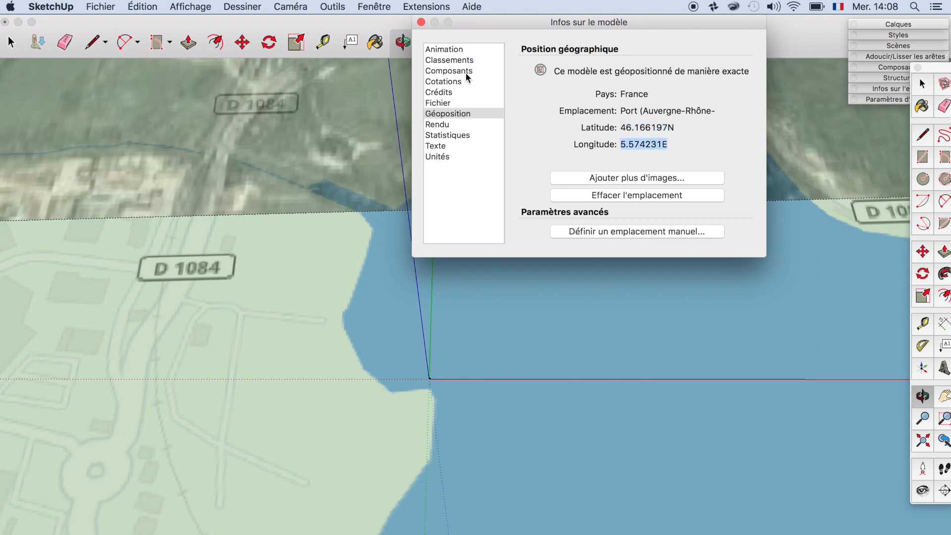
click(421, 22)
scroll(423, 277, down, 5)
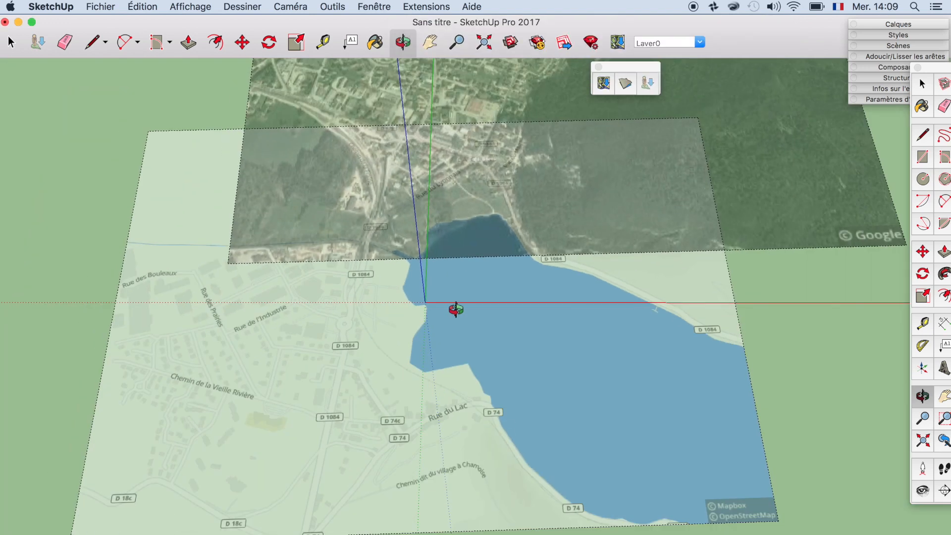
drag(435, 291, 414, 312)
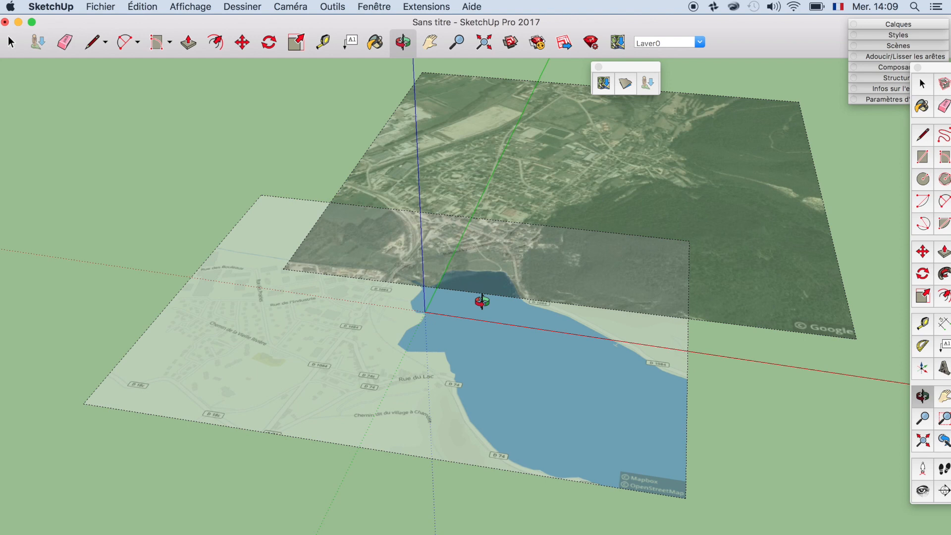
click(695, 7)
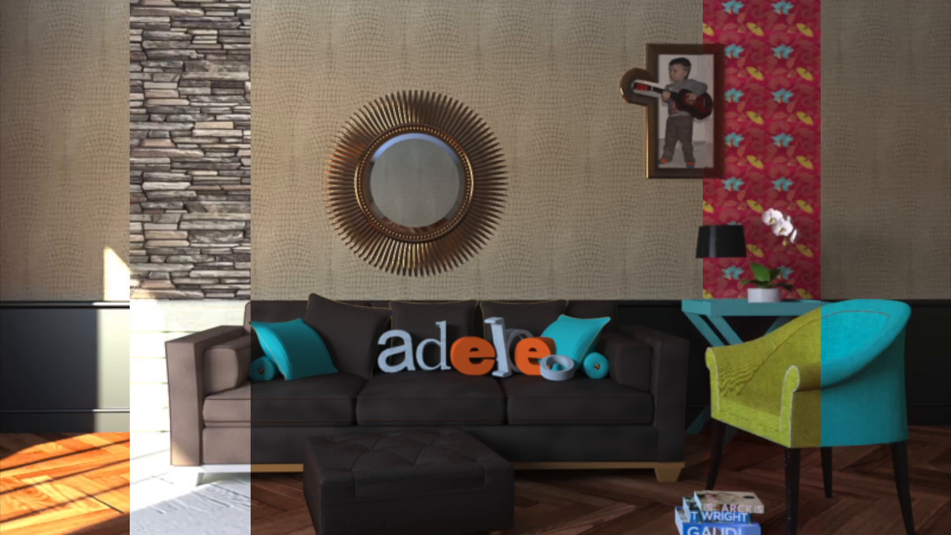